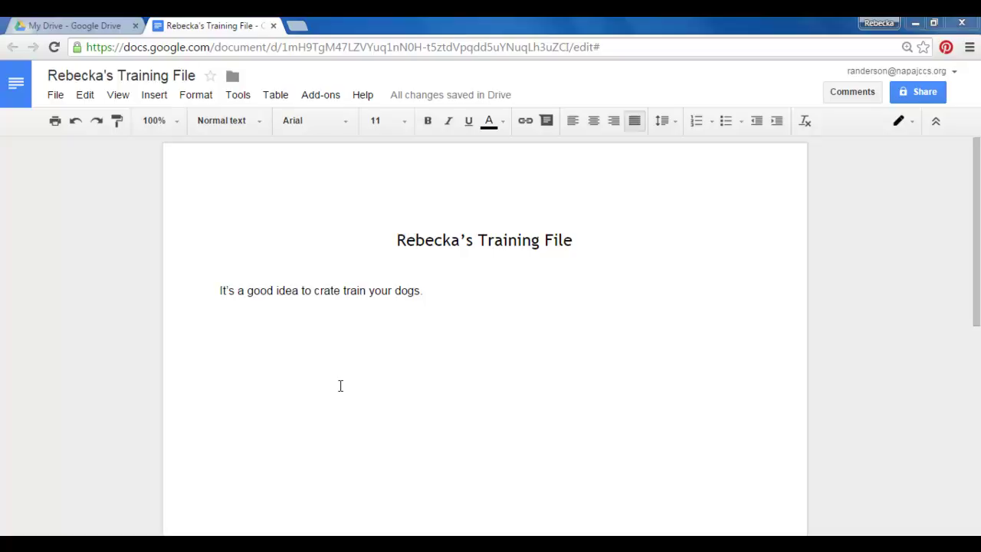
Select the phrase 'crate train your dogs' and look it up in the Research sidebar.
drag(976, 215, 976, 341)
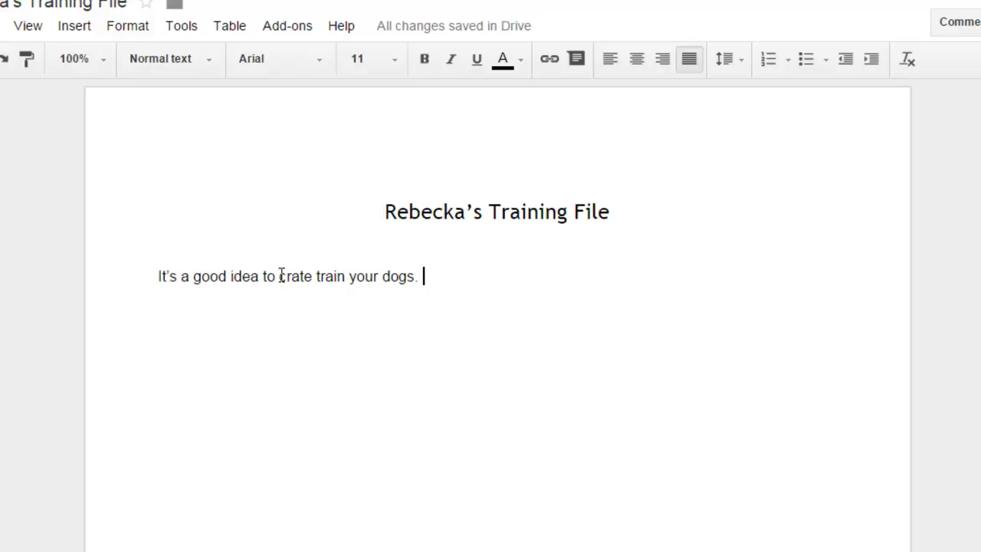
drag(281, 276, 413, 277)
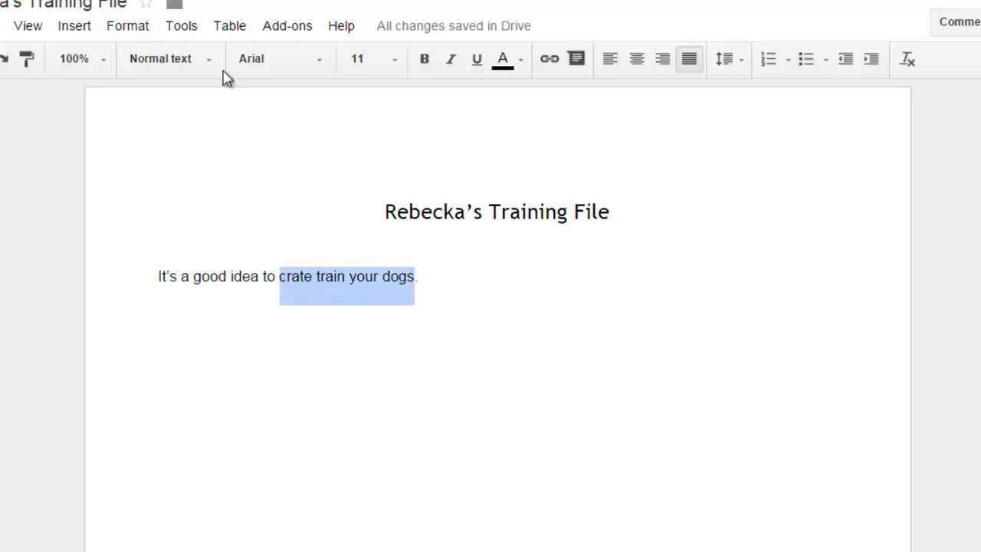
click(189, 28)
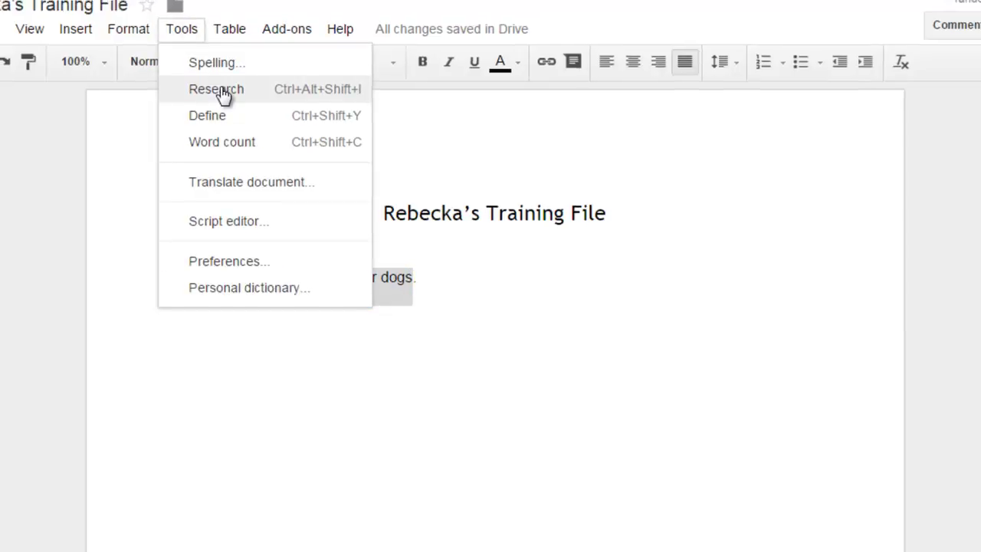
click(217, 87)
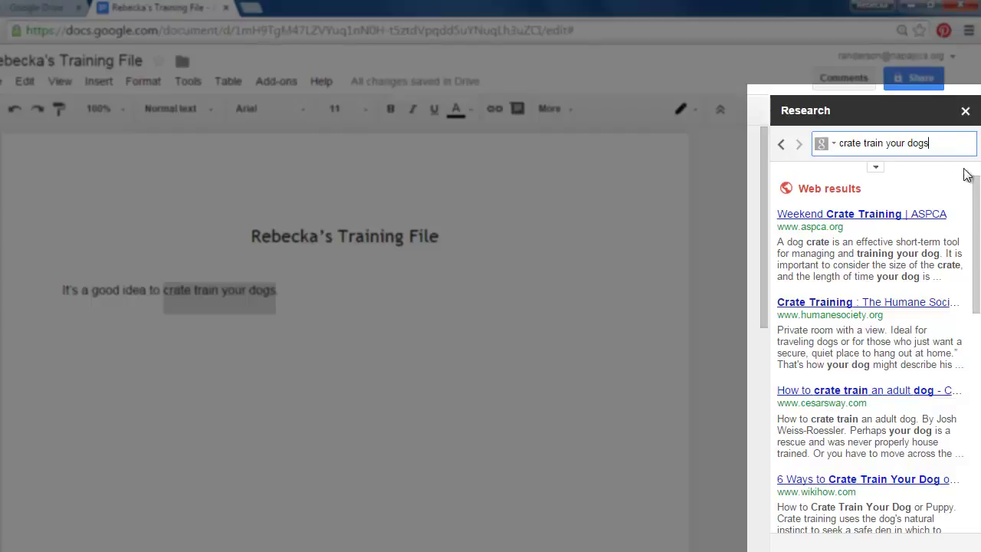
drag(973, 191, 975, 166)
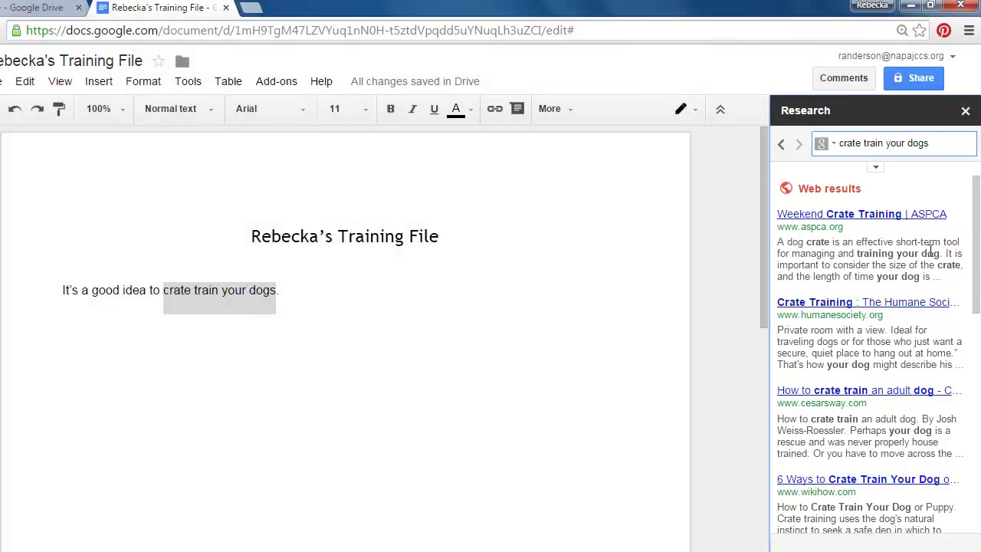
mouse_move(858, 228)
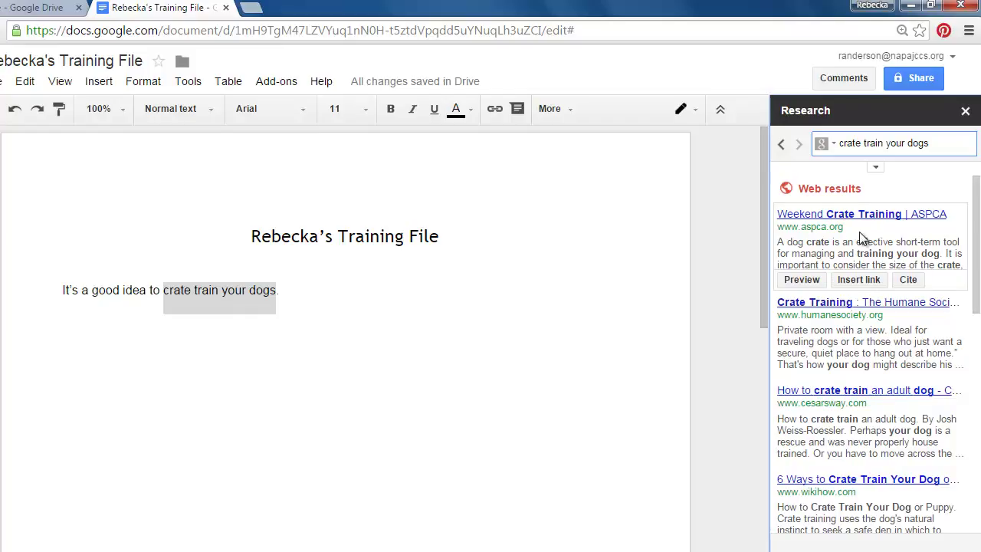
click(859, 281)
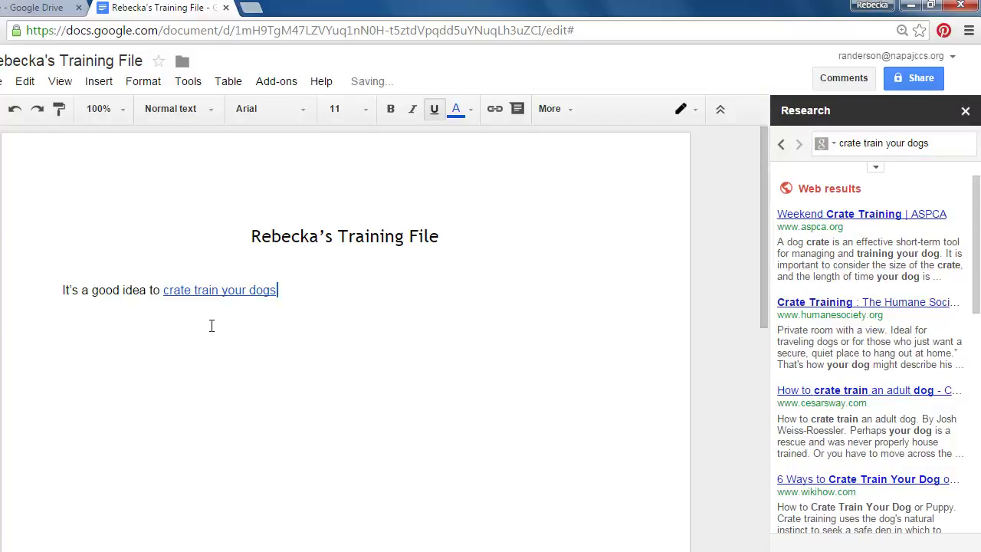
text(.)
click(197, 291)
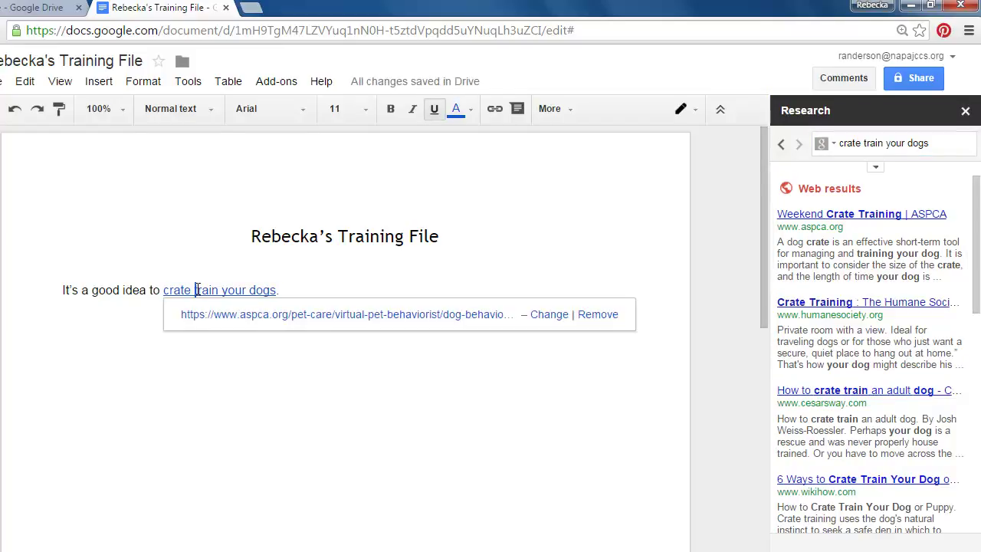
click(242, 314)
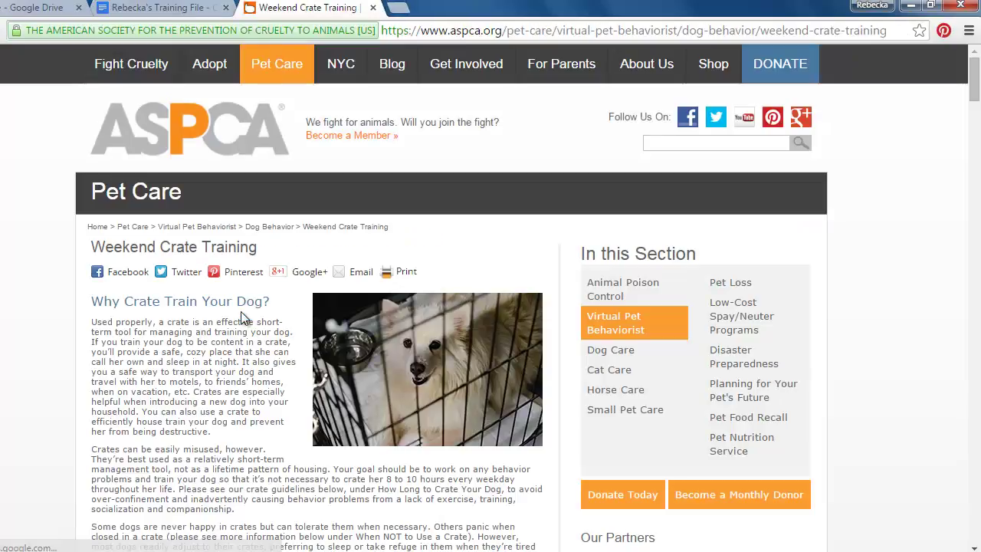
click(372, 8)
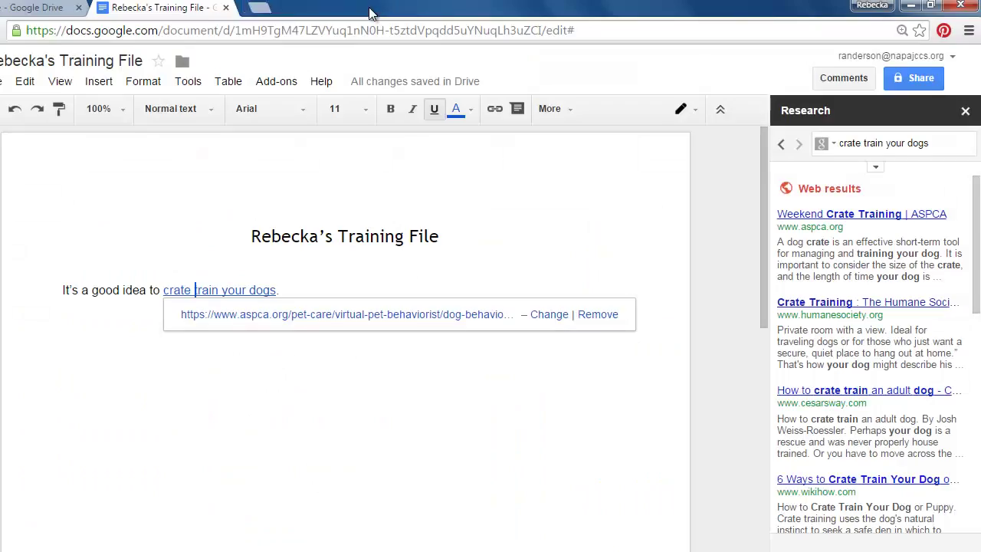
click(573, 264)
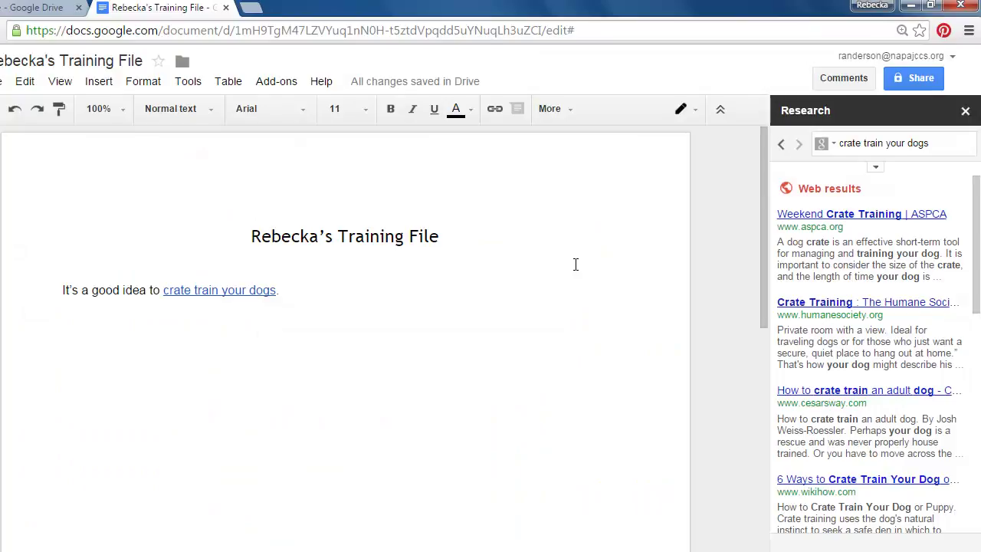
key(ctrl+z)
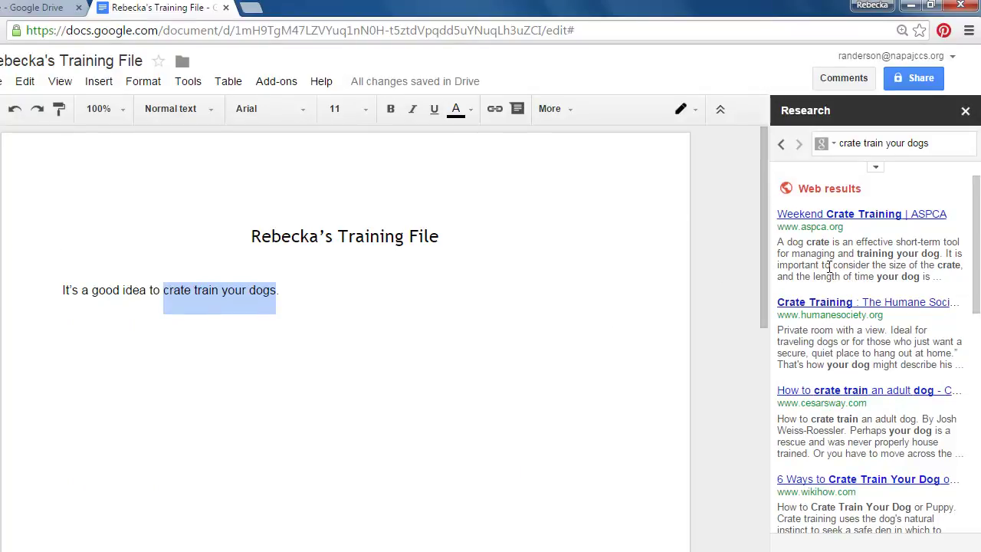
Scroll through the crate-training results and bring up the ASPCA Weekend Crate Training preview.
mouse_move(898, 253)
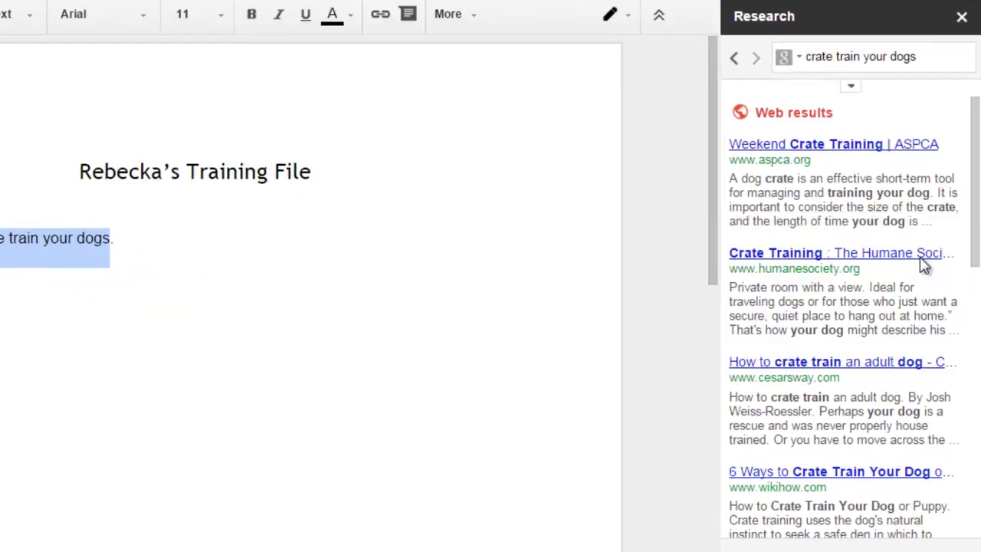
scroll(875, 421, down, 3)
scroll(875, 418, down, 8)
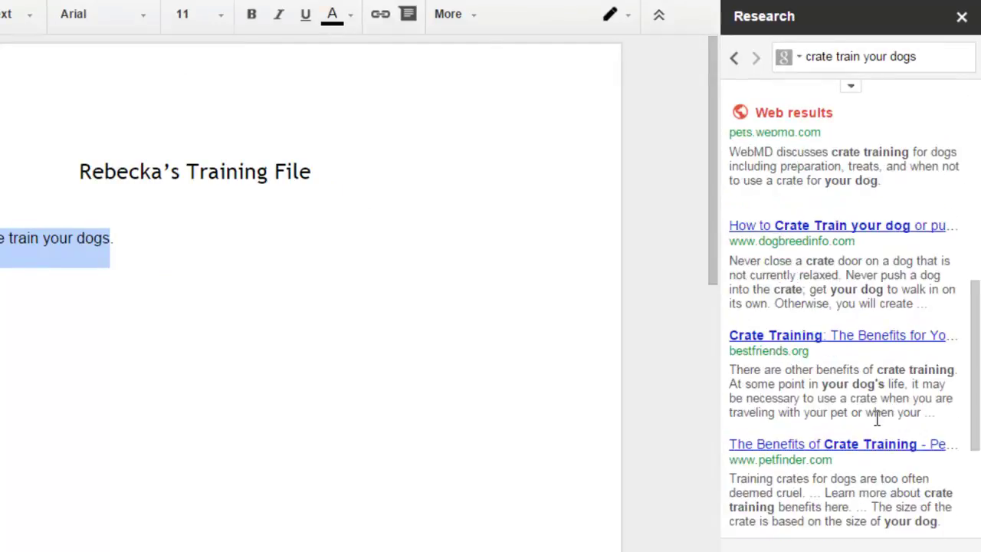
scroll(857, 337, up, 10)
mouse_move(845, 190)
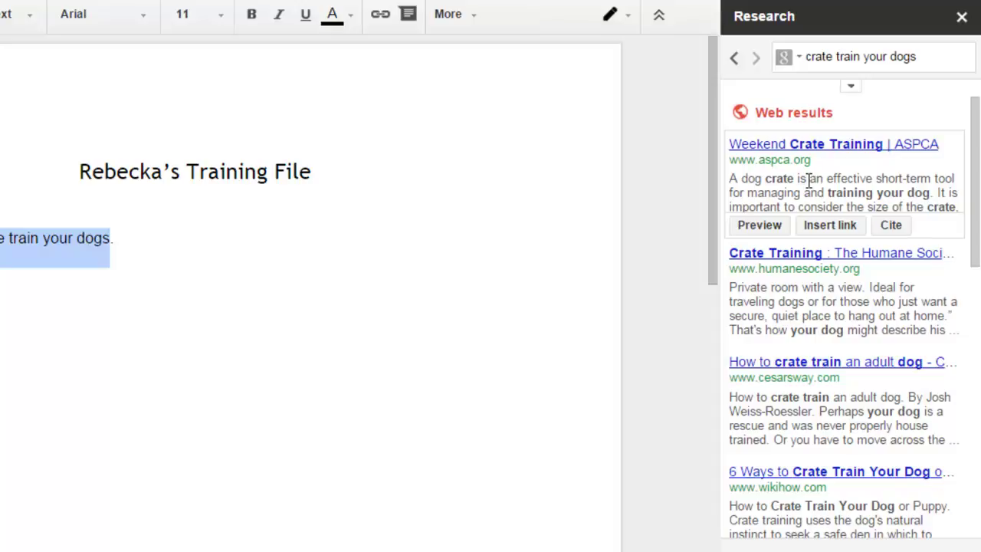
click(759, 230)
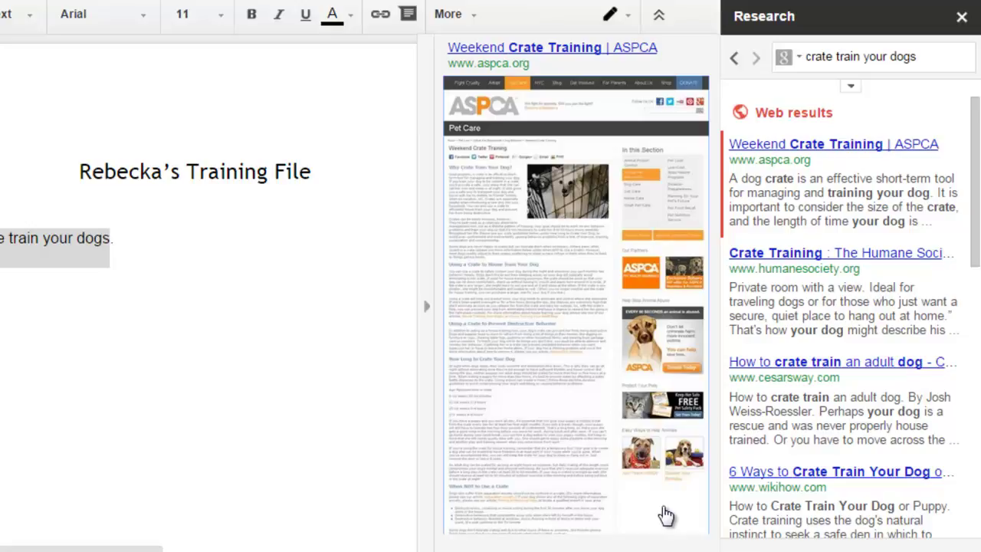
click(427, 317)
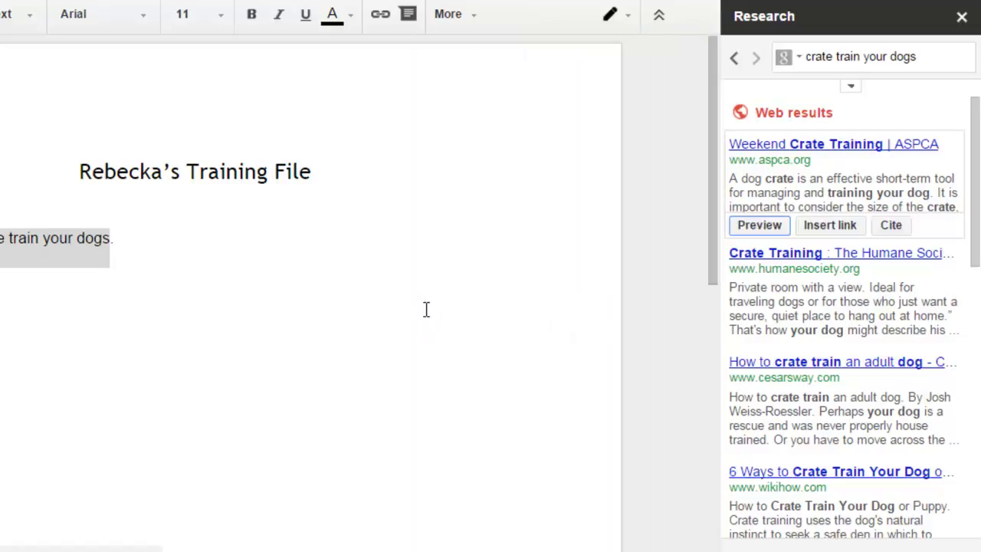
mouse_move(833, 293)
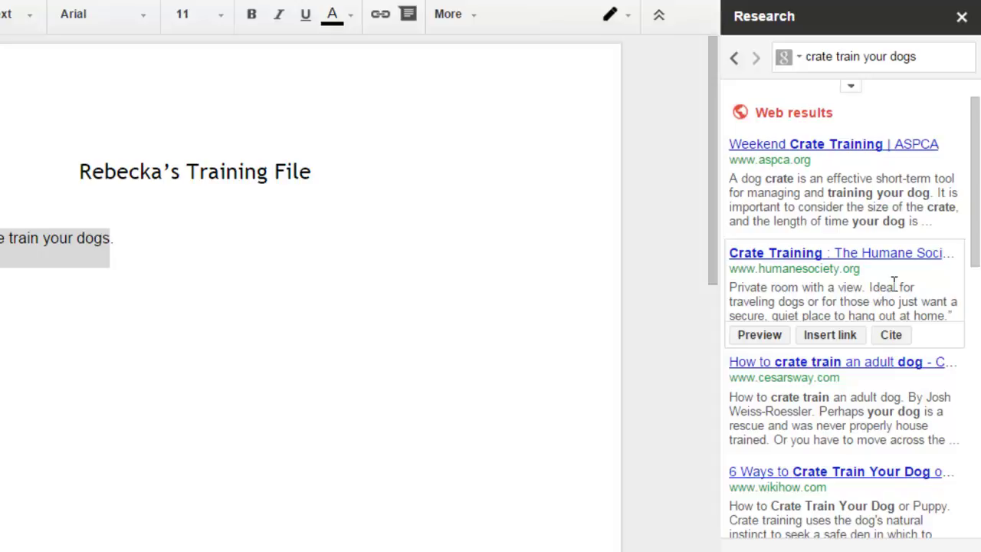
click(767, 334)
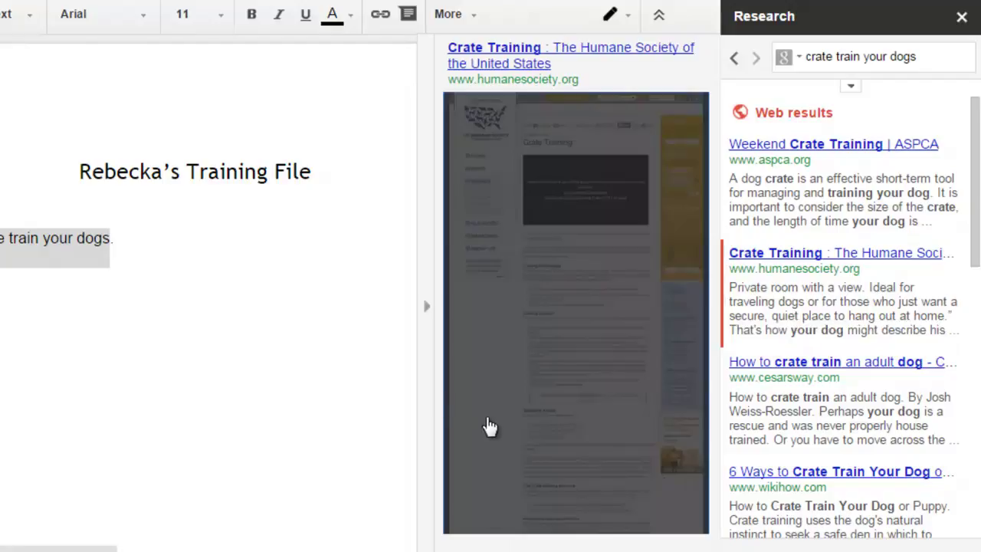
click(422, 315)
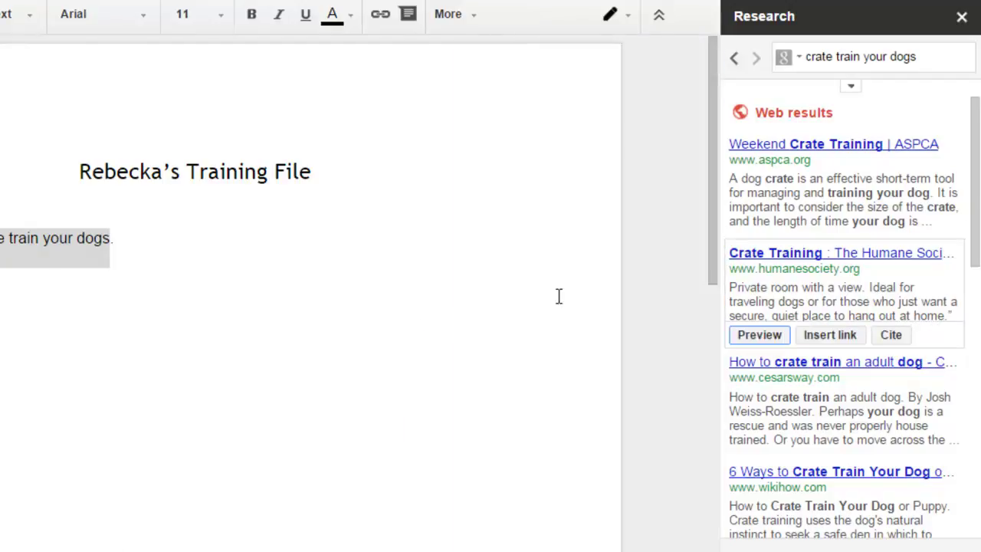
mouse_move(798, 196)
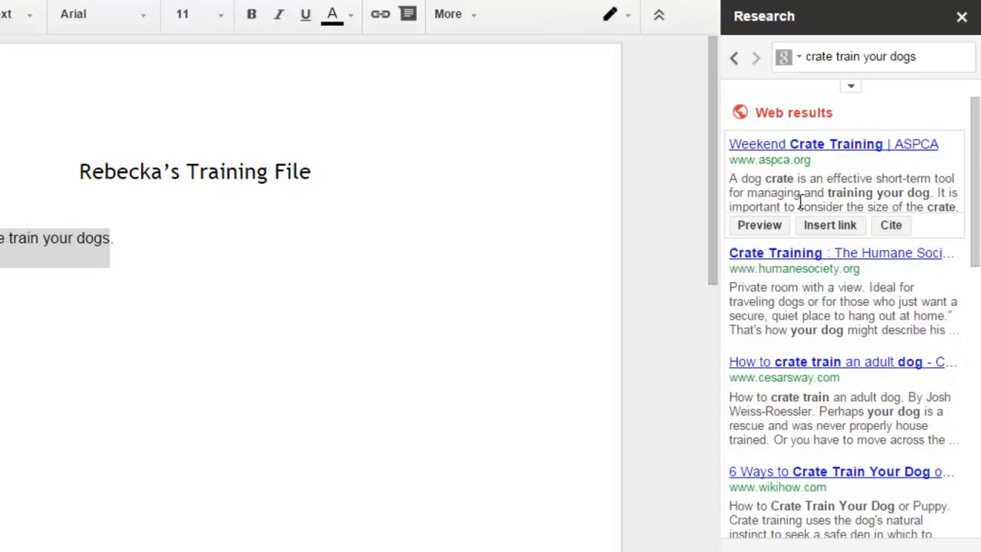
click(759, 228)
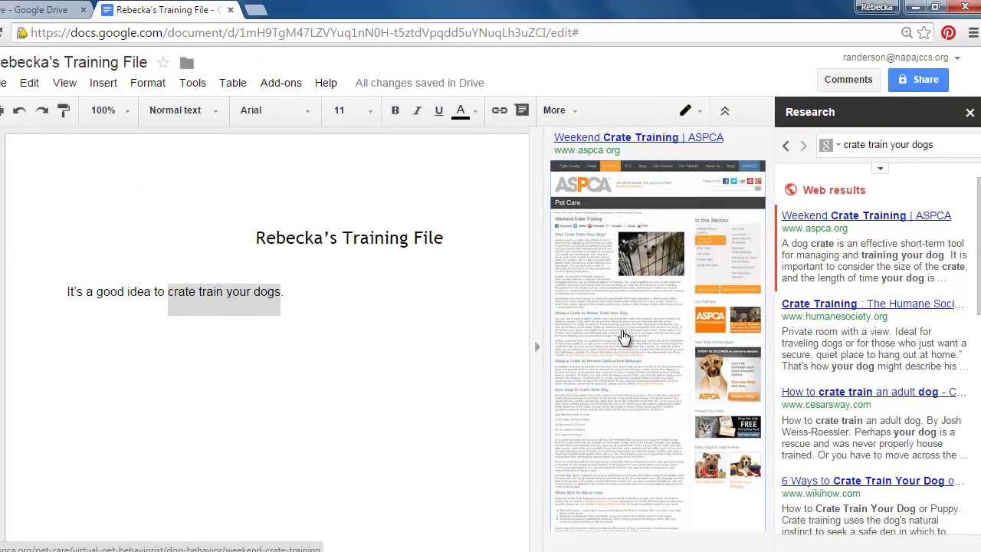
click(591, 320)
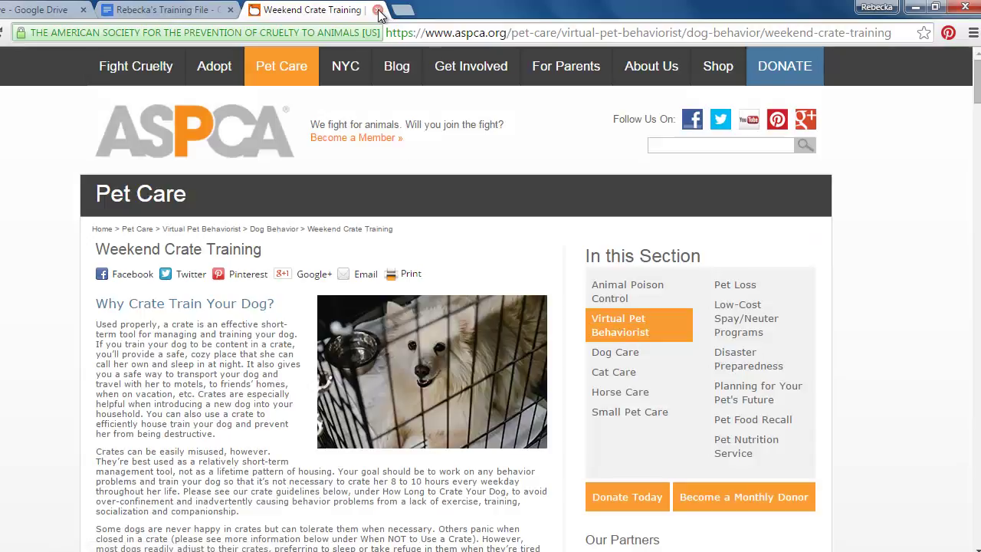
click(379, 11)
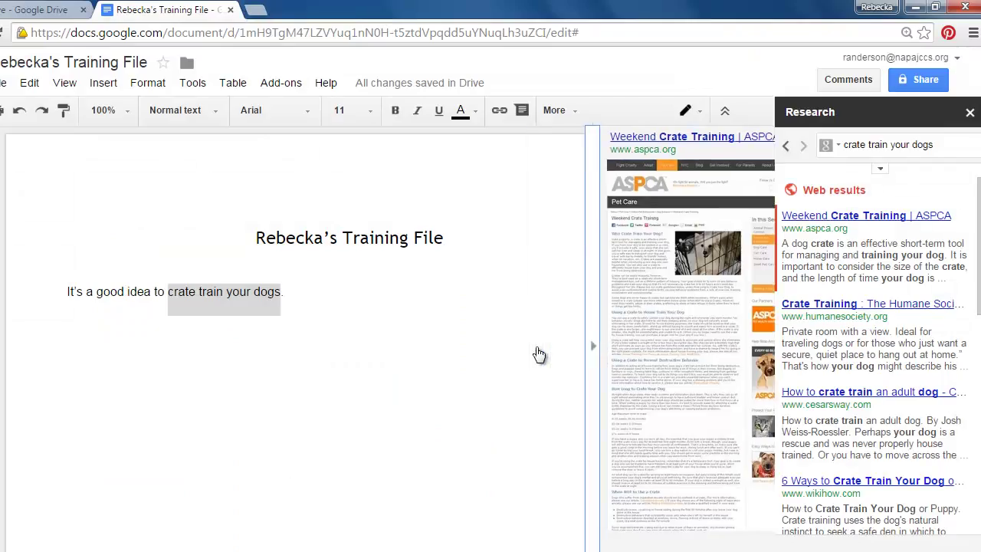
Close the page preview and show the ASPCA result's Preview, Insert link and Cite options.
mouse_move(914, 253)
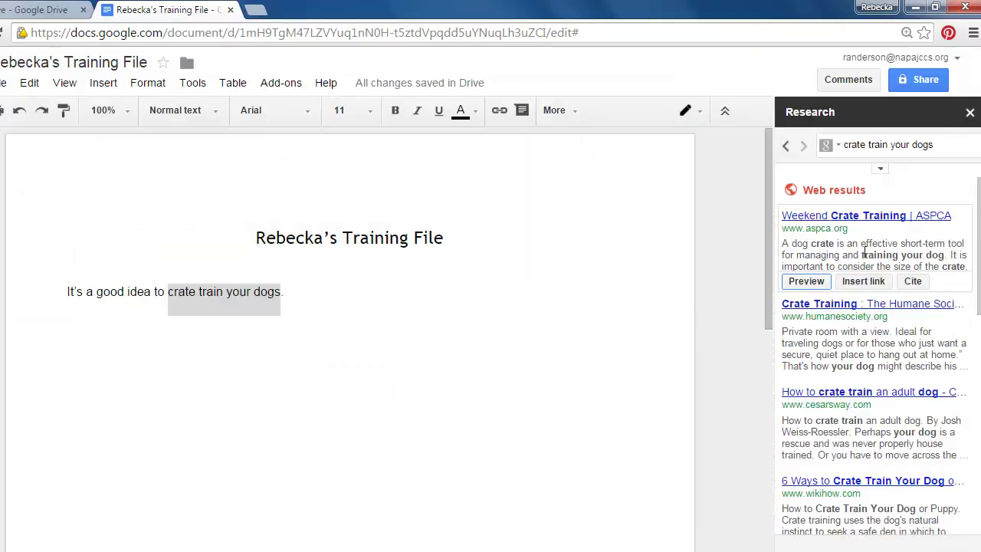
Cite the ASPCA Weekend Crate Training result as footnote 1 and check it at the page bottom.
click(913, 281)
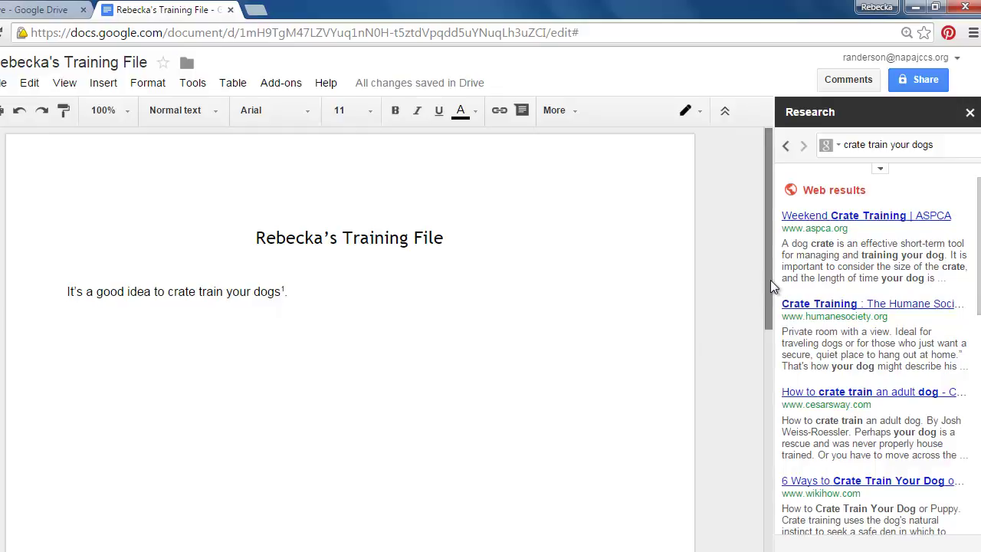
drag(766, 272, 761, 525)
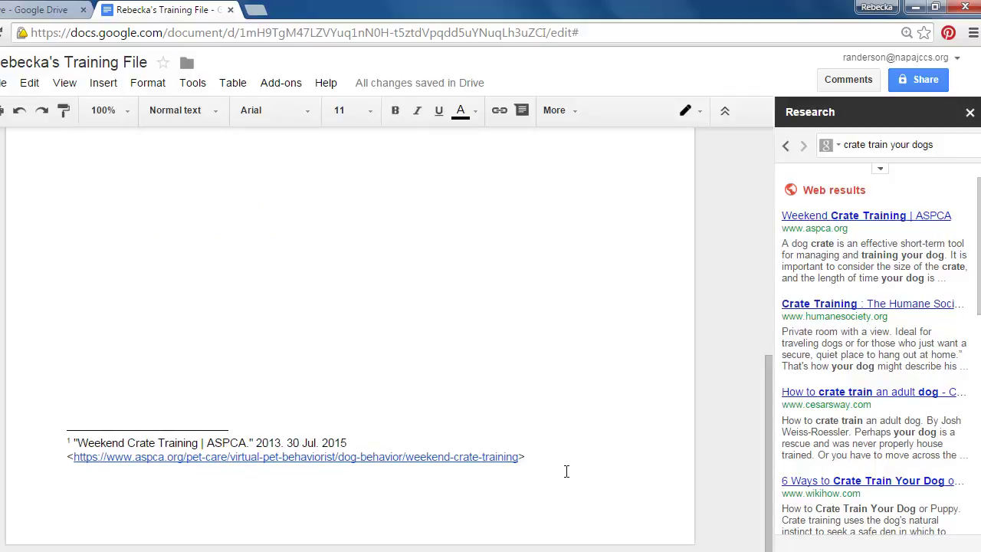
scroll(563, 470, up, 1)
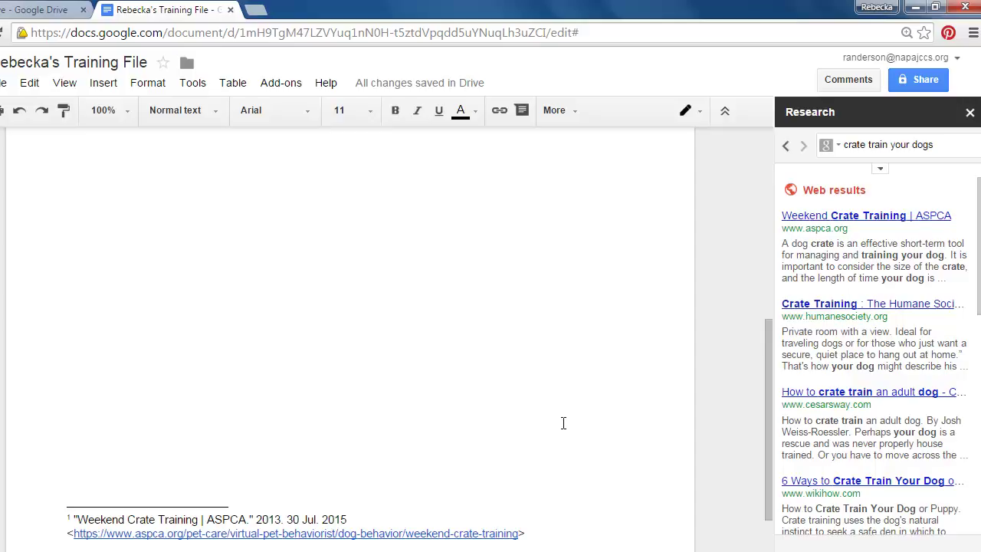
scroll(554, 330, up, 5)
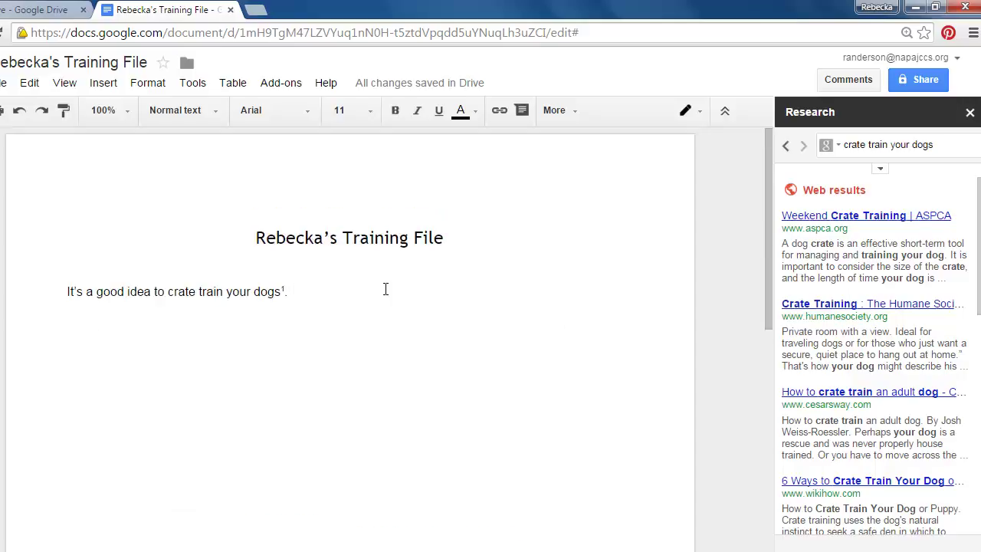
Add the sentence 'More information.' and cite the Humane Society crate-training result as footnote 2.
text(More i)
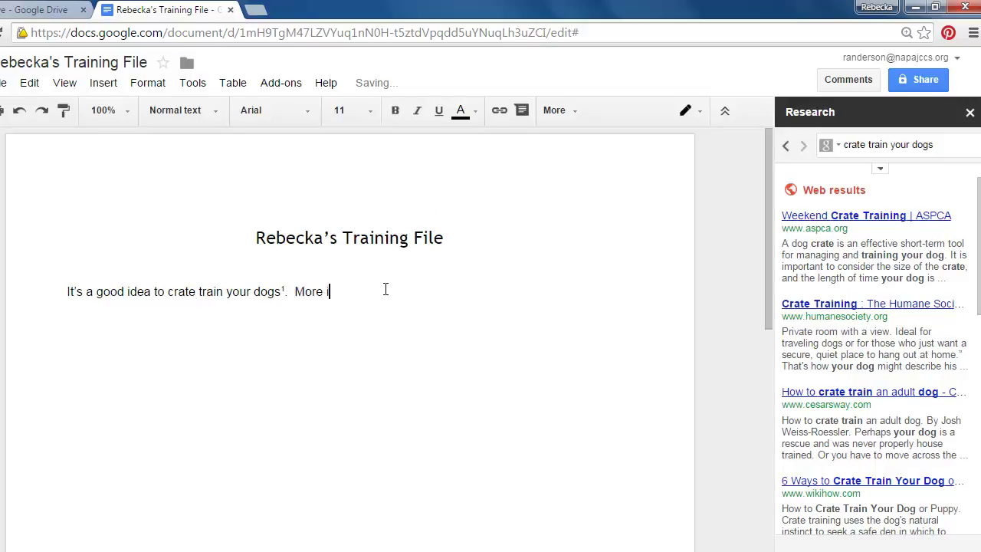
text(nformation.)
scroll(878, 435, down, 1)
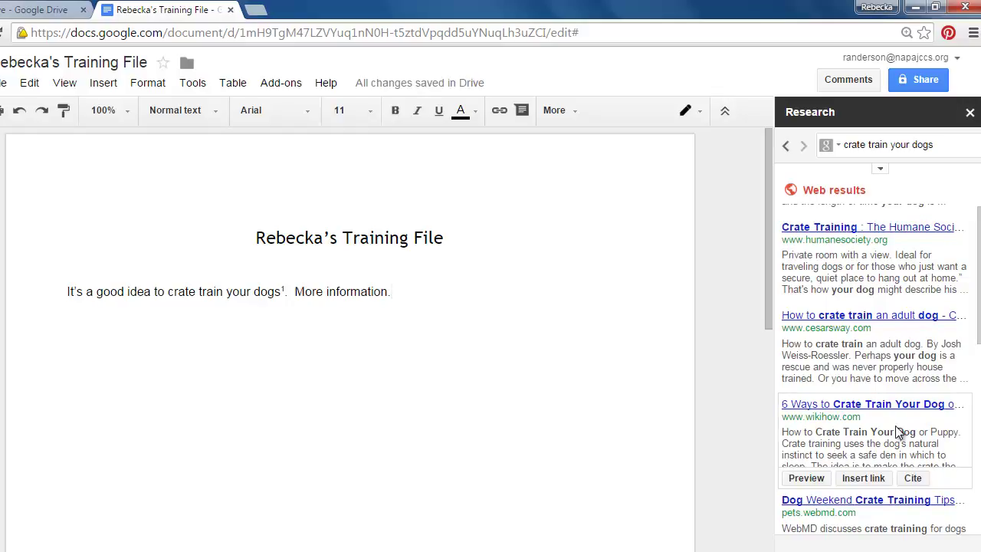
mouse_move(889, 349)
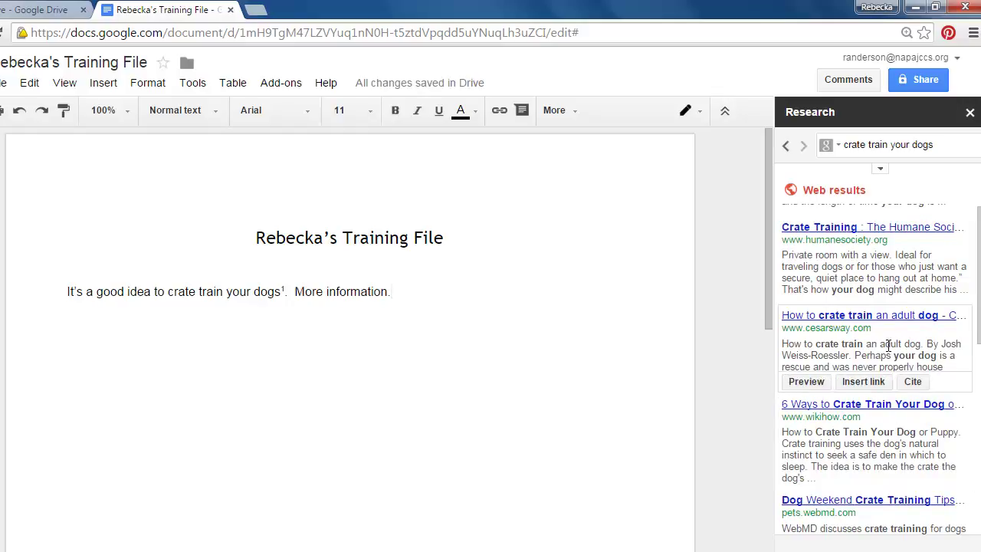
mouse_move(872, 280)
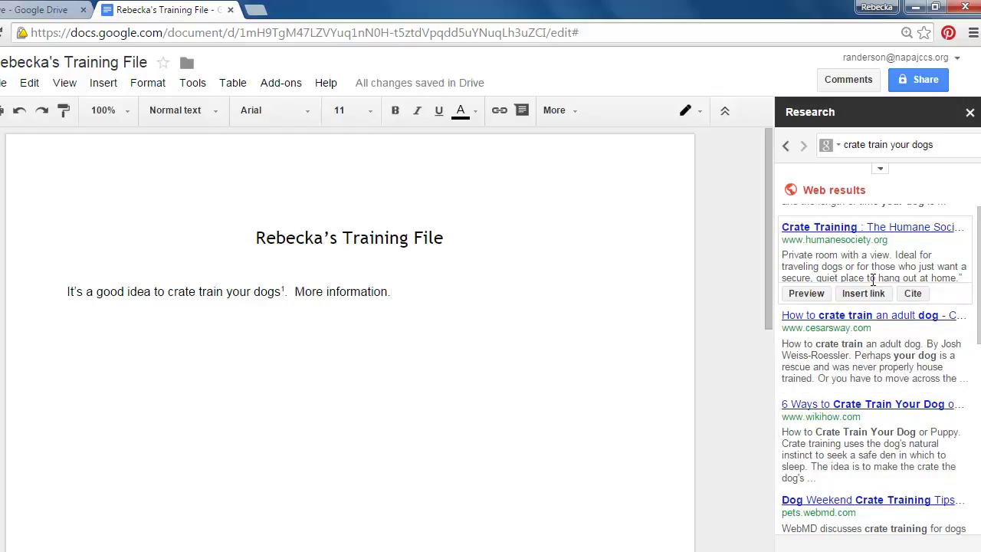
click(913, 294)
scroll(444, 452, up, 10)
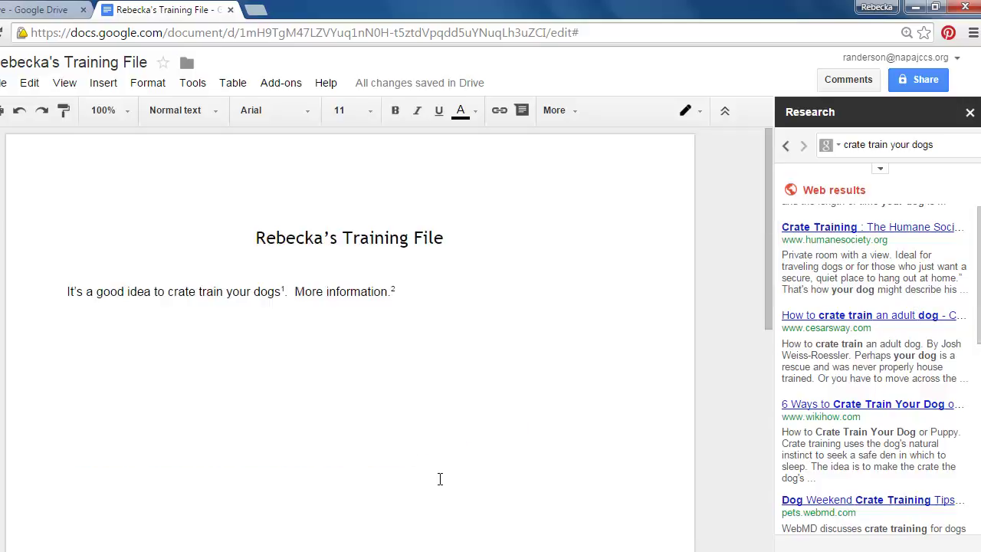
Move 'More information.' and its footnote to the paragraph start, then verify the renumbered footnotes.
drag(395, 291, 297, 293)
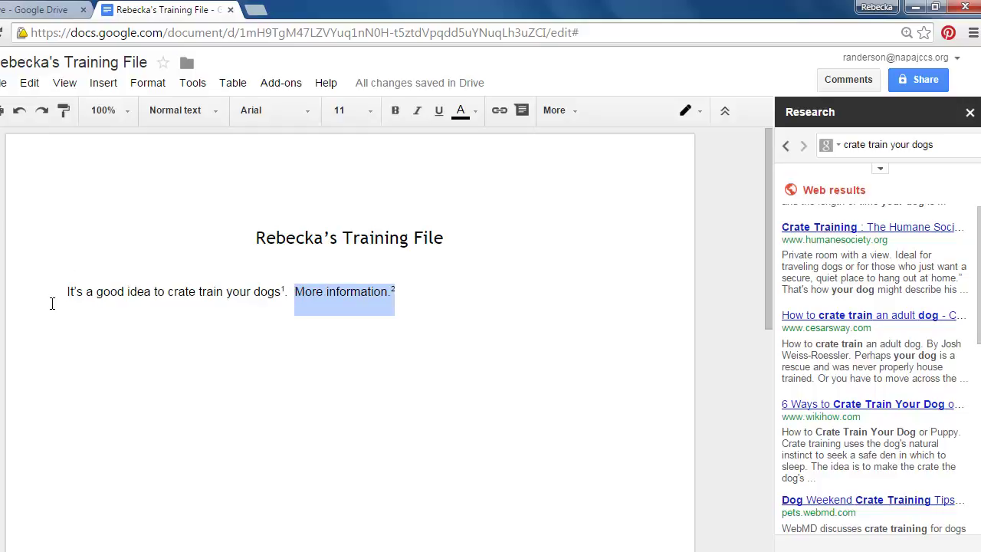
key(Delete)
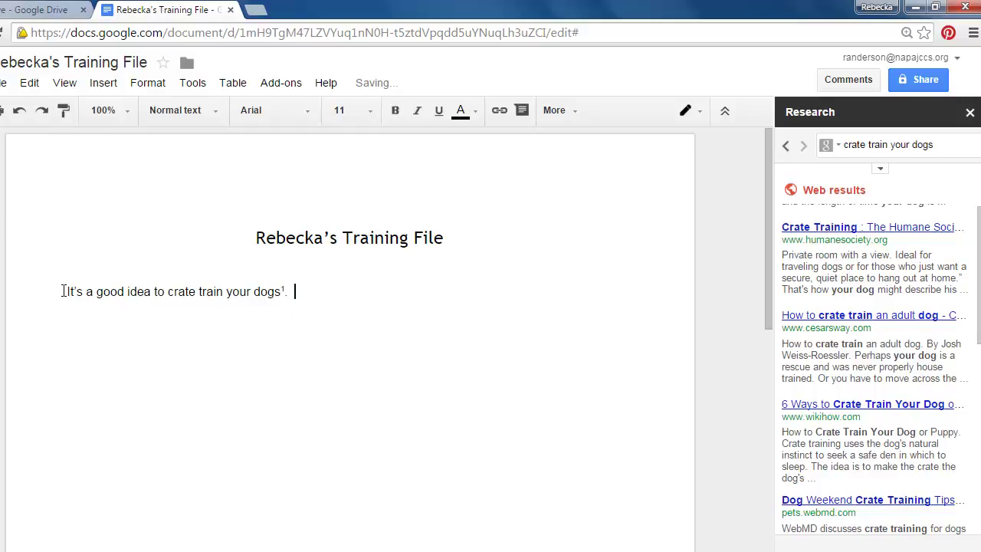
key(ctrl+z)
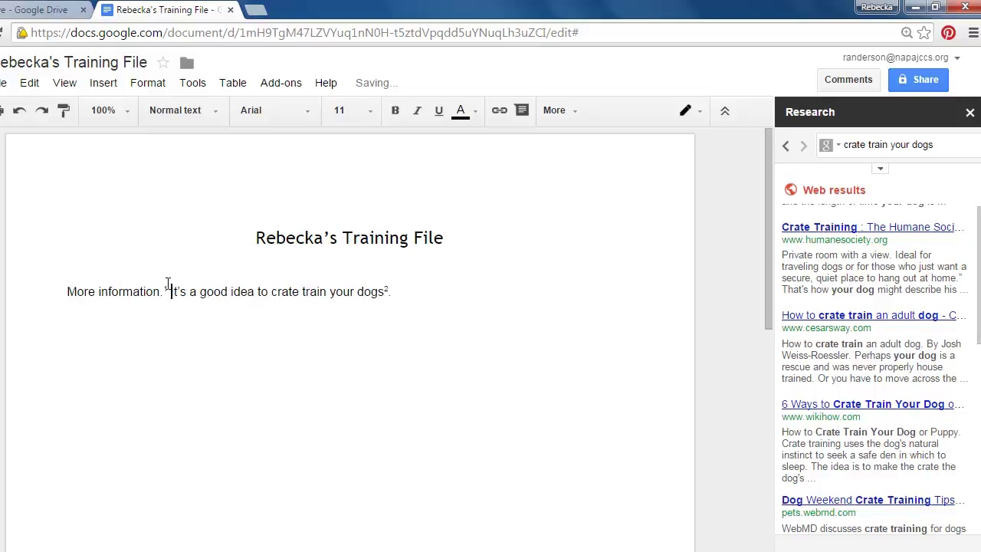
scroll(270, 386, down, 5)
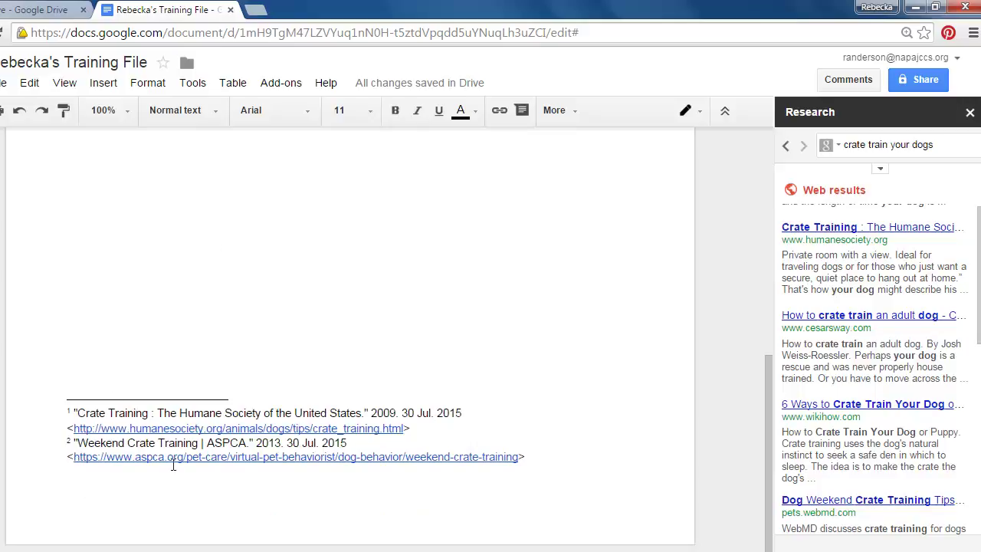
scroll(224, 252, up, 5)
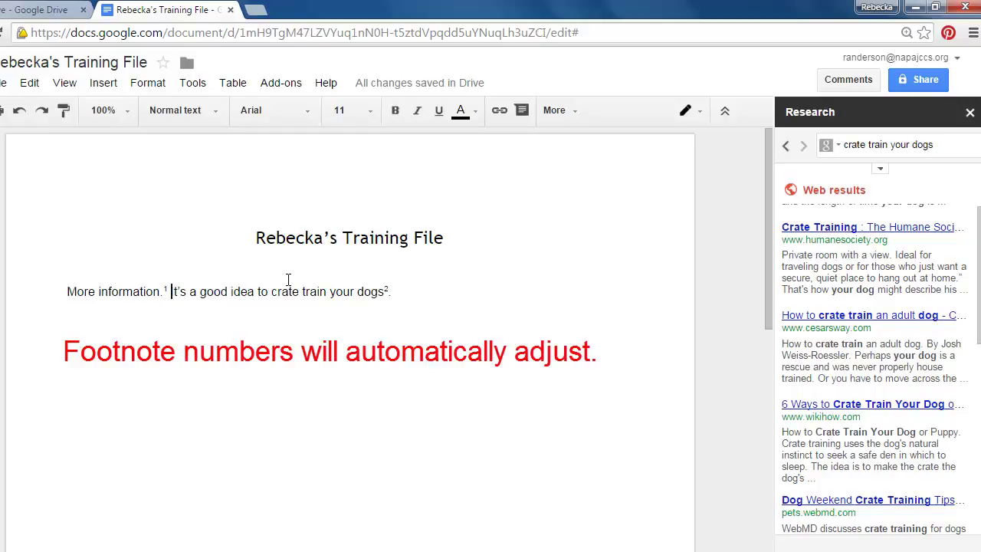
drag(164, 290, 64, 292)
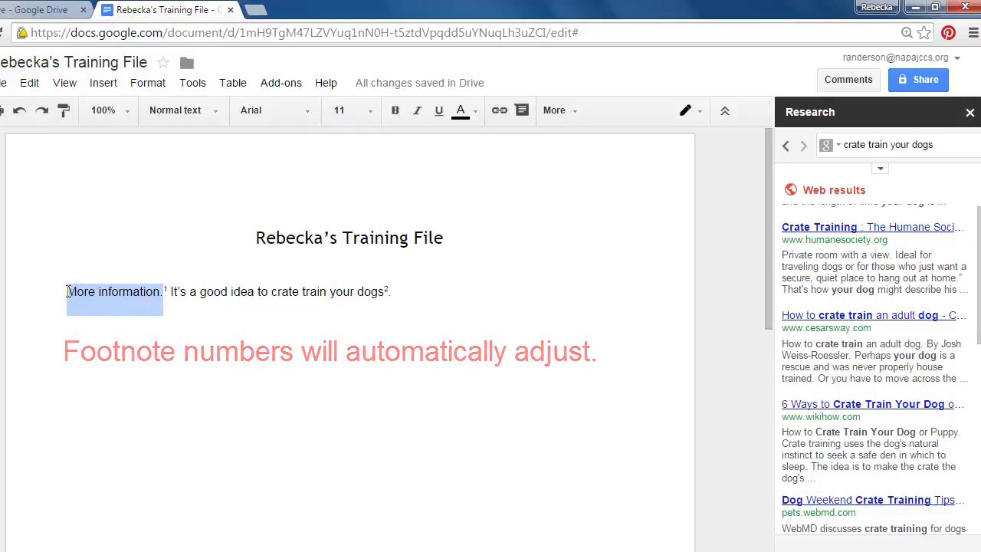
click(465, 304)
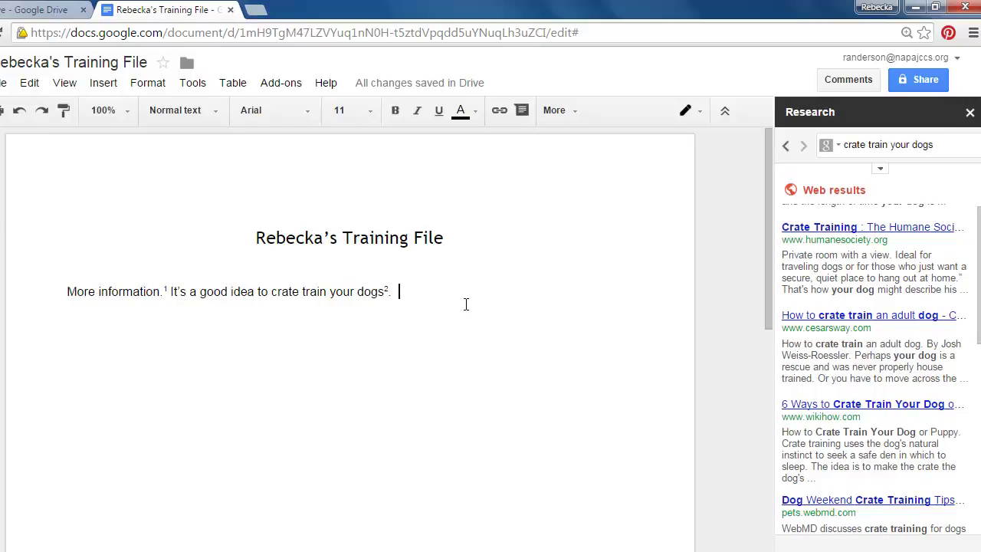
scroll(567, 347, down, 5)
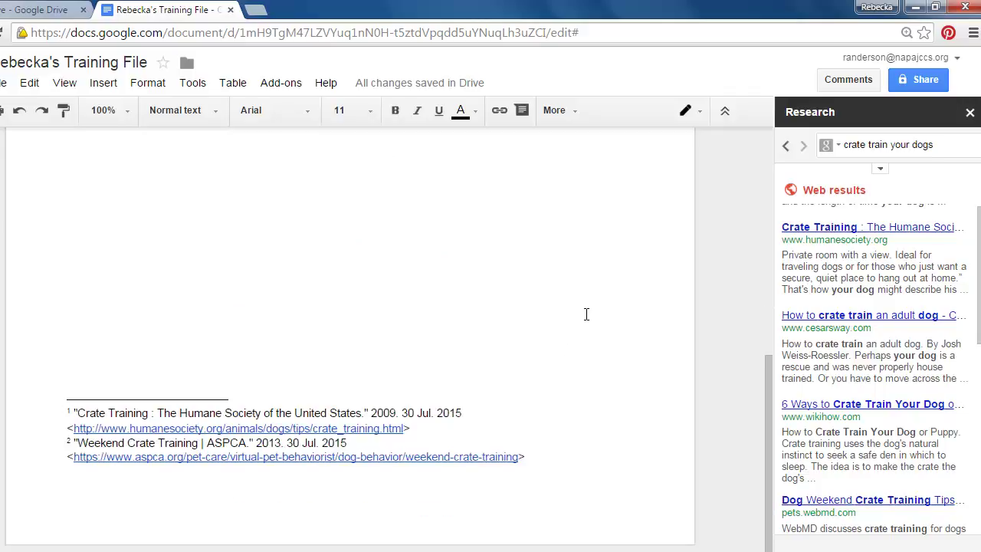
scroll(586, 314, up, 5)
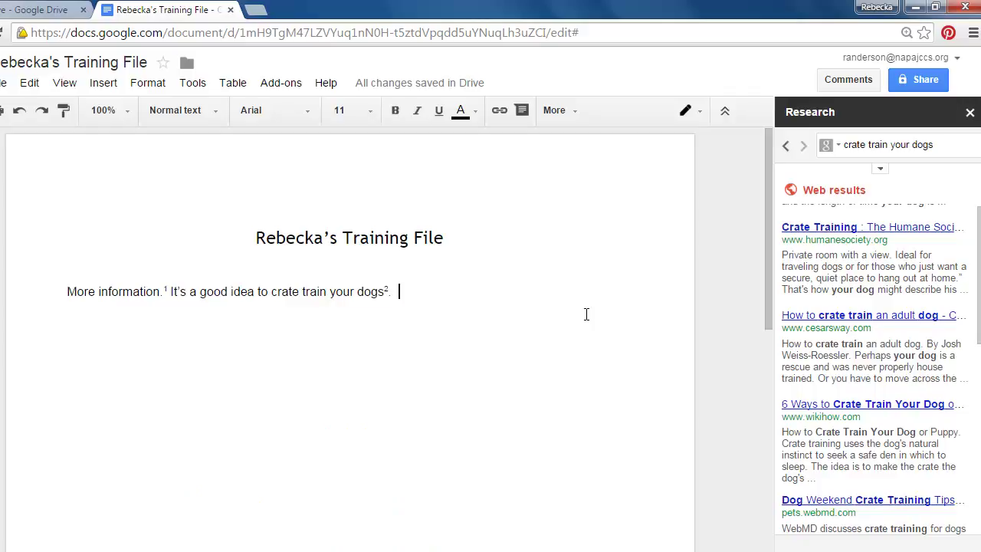
Switch the Research citation format from MLA to APA.
click(703, 261)
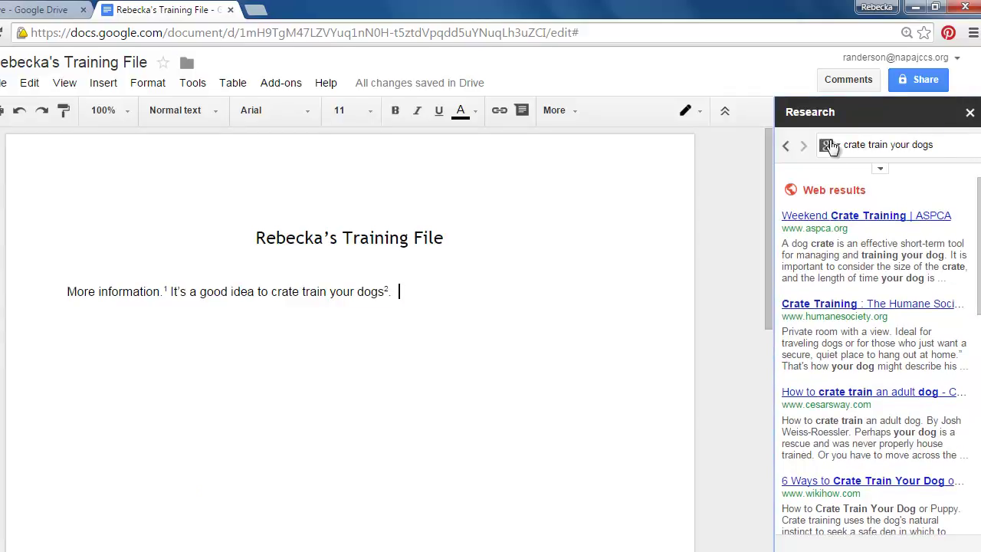
click(881, 170)
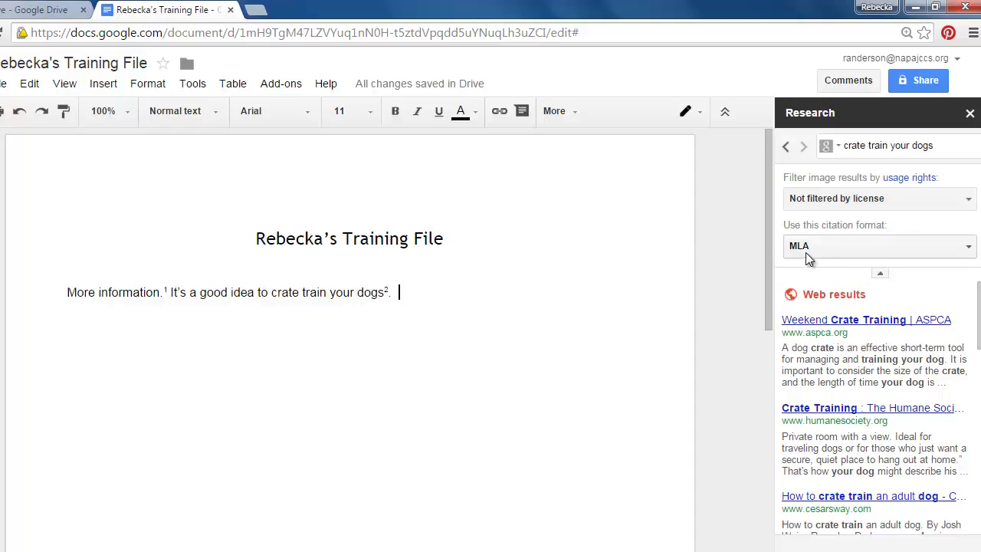
click(958, 250)
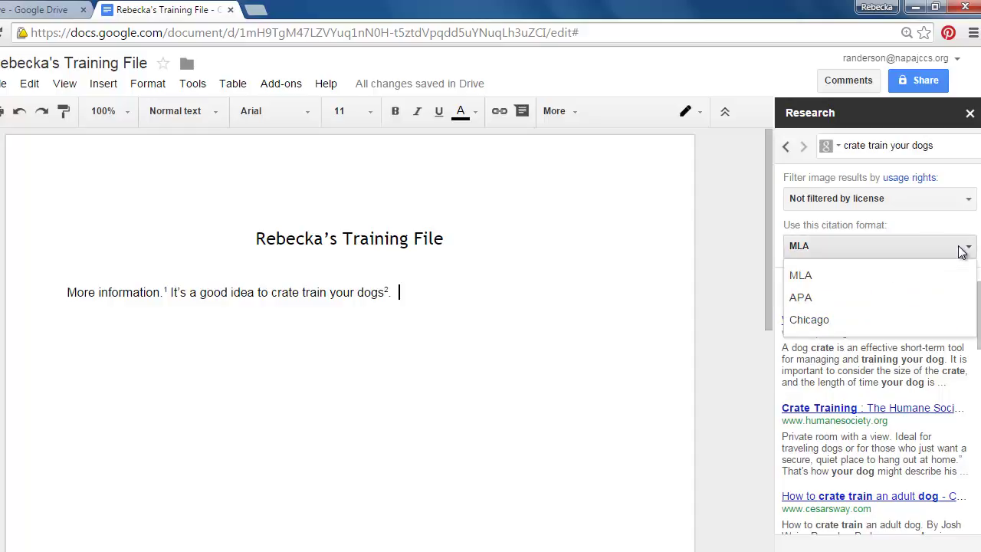
click(876, 297)
scroll(977, 320, down, 1)
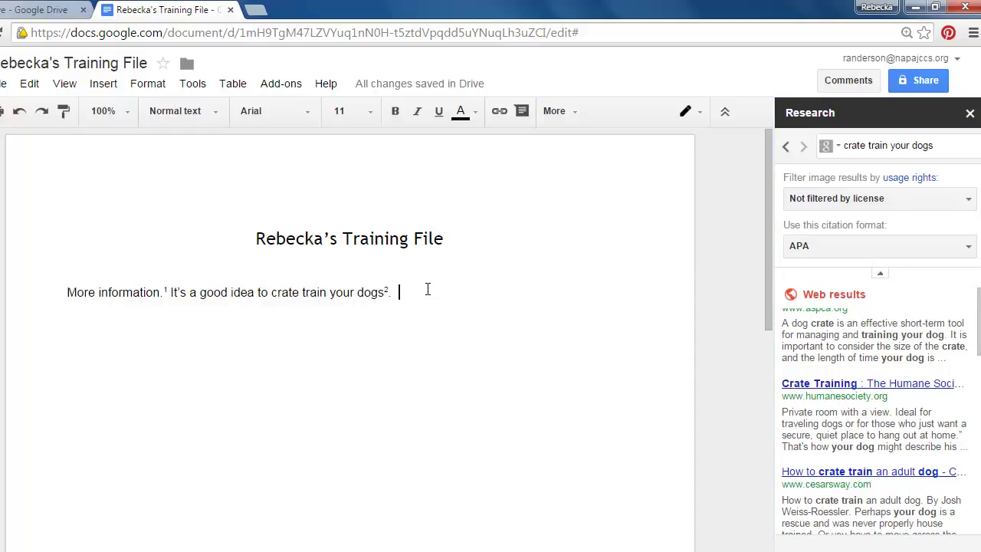
Type the sentence 'Important fact.' after the existing text.
text(Importa)
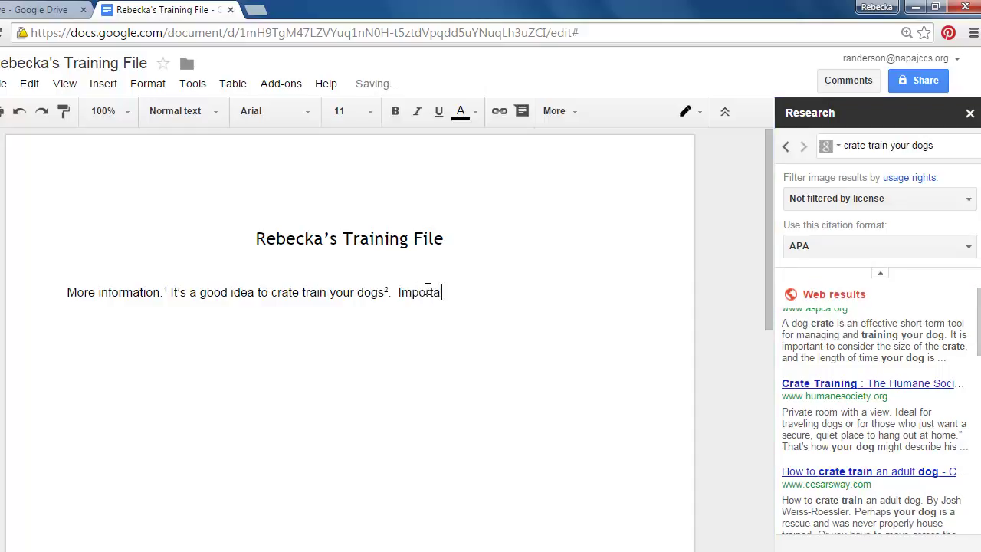
text(nt fact.)
drag(477, 292, 452, 292)
click(642, 357)
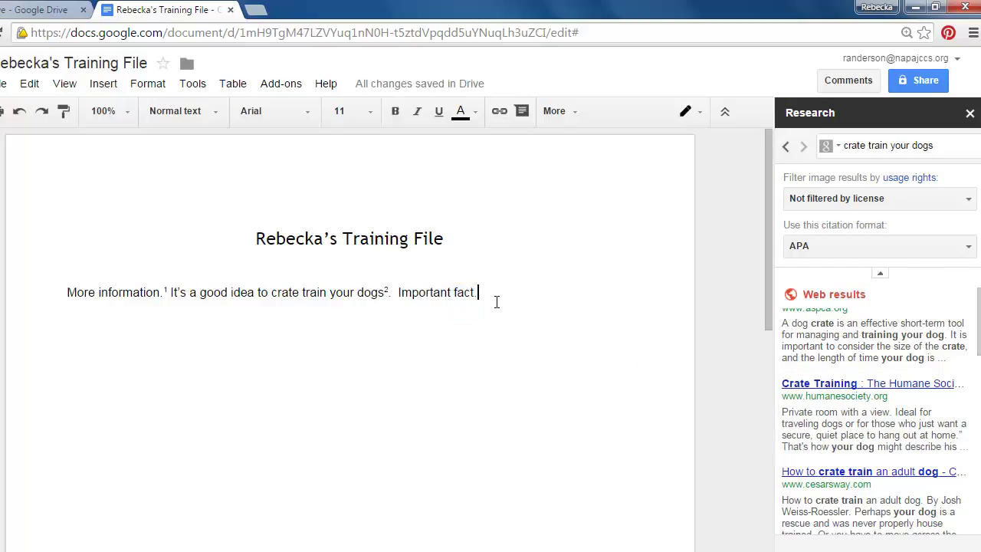
Cite the cesarsway.com adult-dog crate-training article as APA footnote 3 and review it.
scroll(872, 494, down, 1)
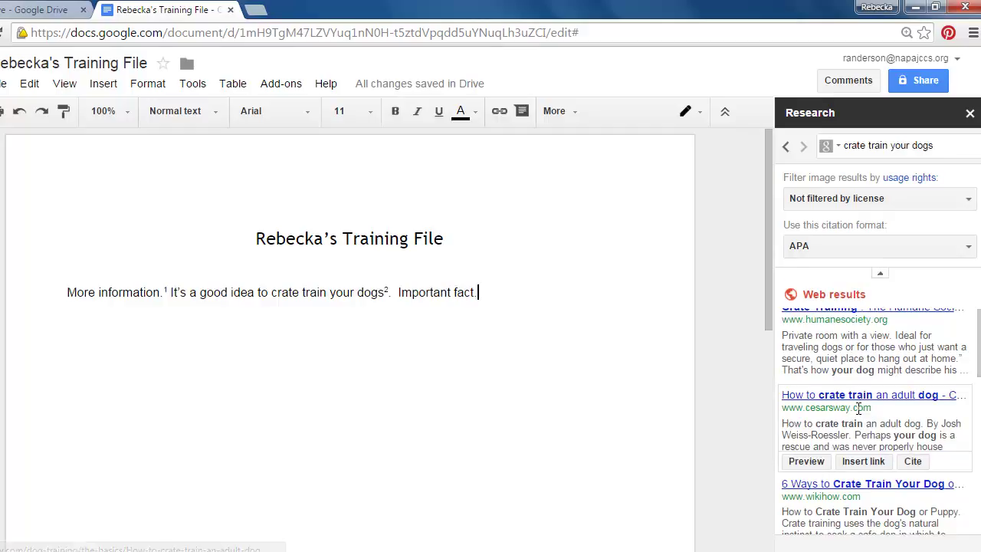
click(913, 460)
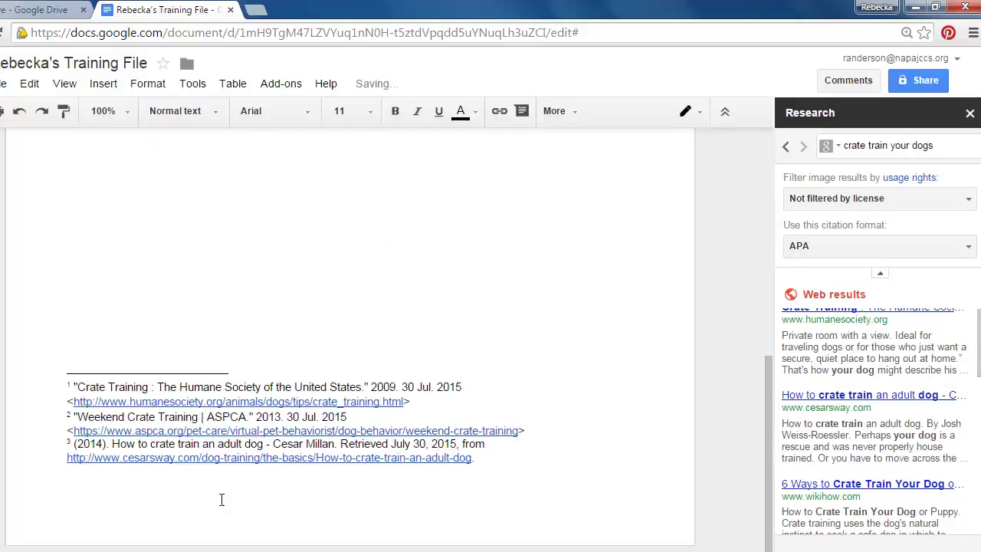
drag(545, 463, 29, 446)
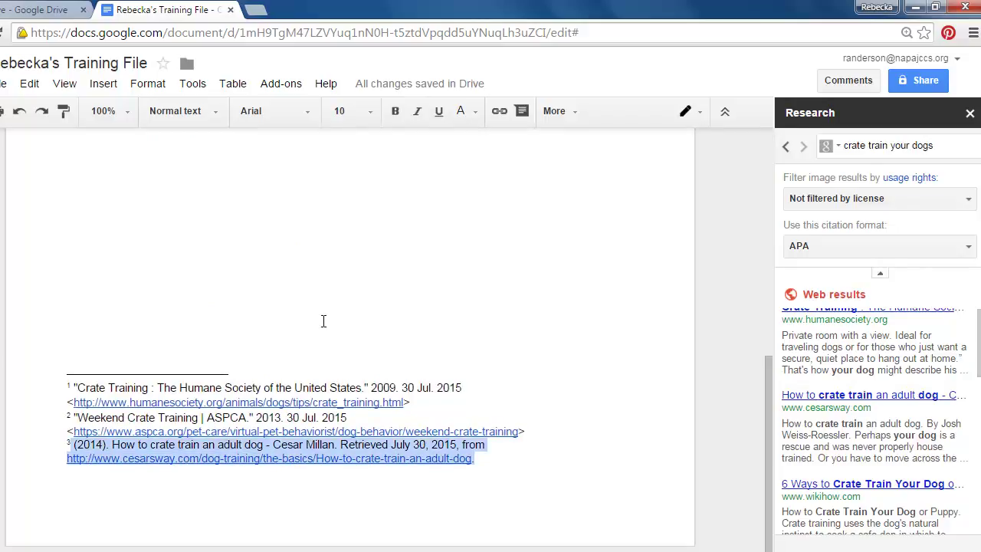
click(472, 357)
scroll(485, 363, down, 5)
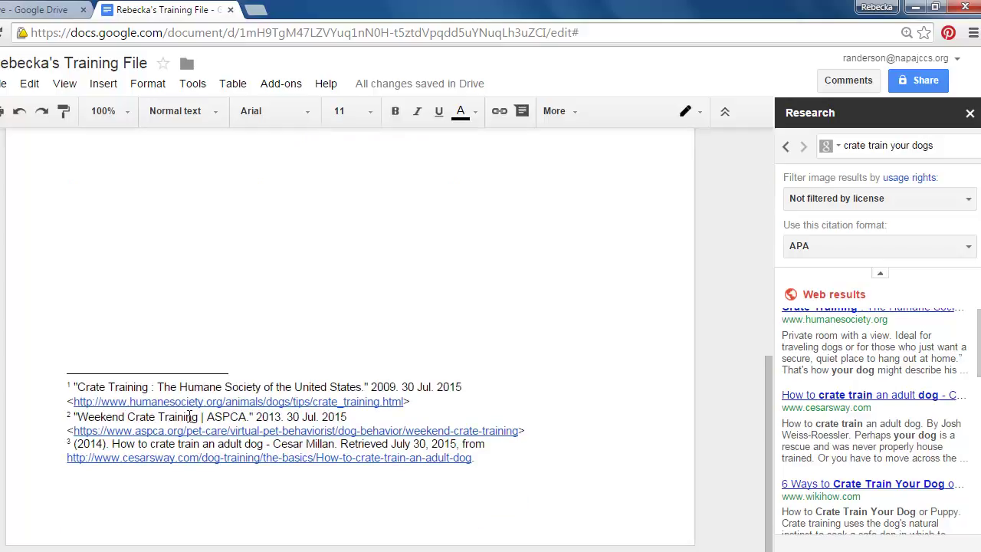
scroll(524, 459, up, 5)
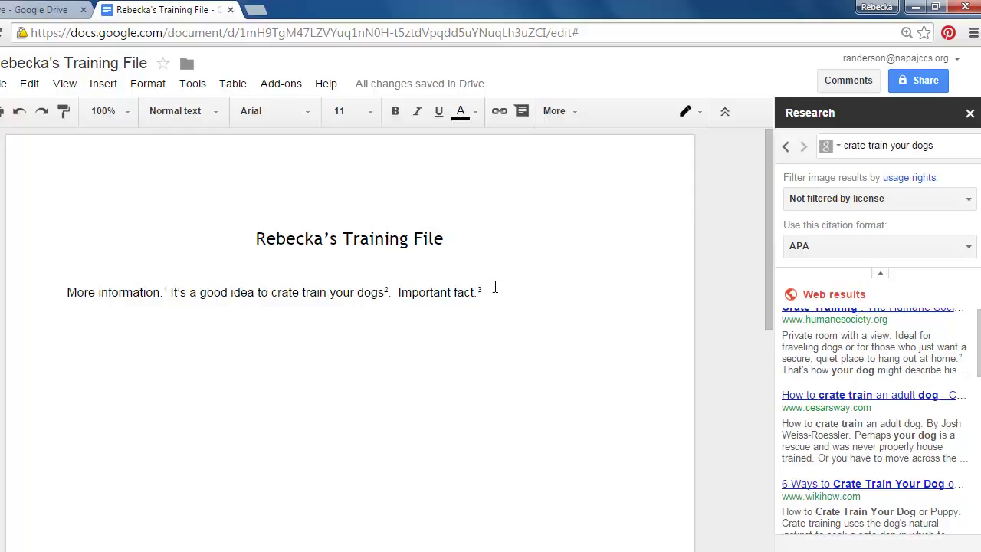
Delete the footnote 3 marker, collapse the citation options and close the Research panel.
click(490, 287)
key(BackSpace)
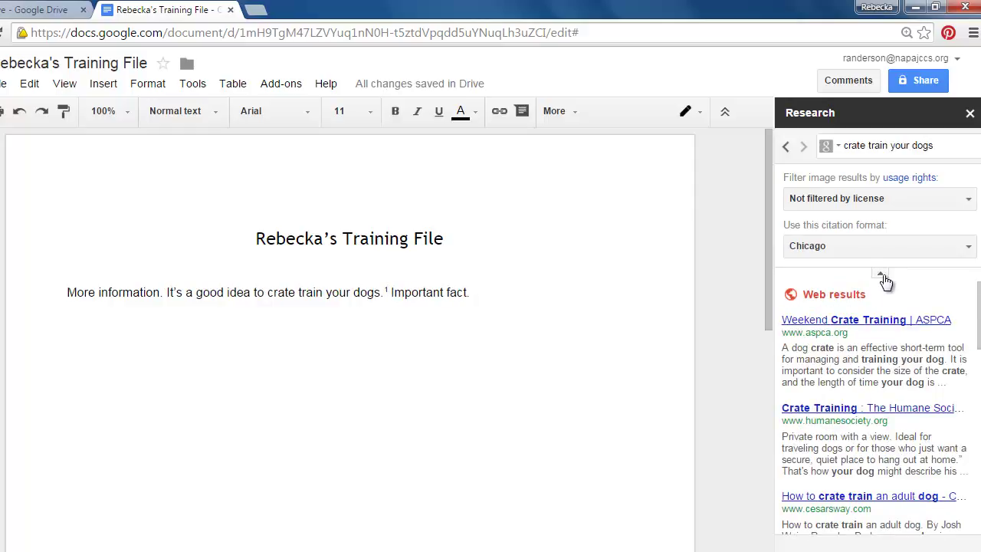
click(881, 278)
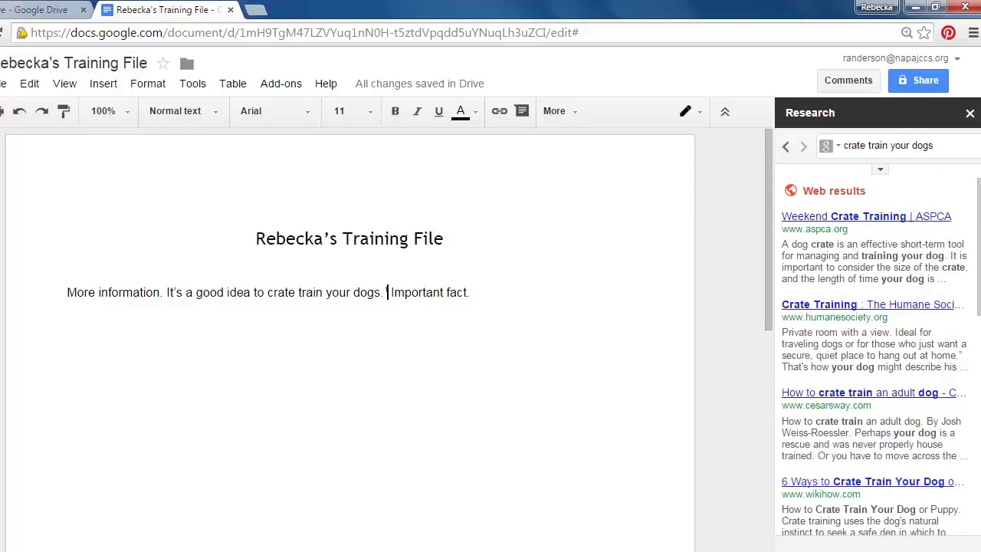
scroll(908, 195, down, 1)
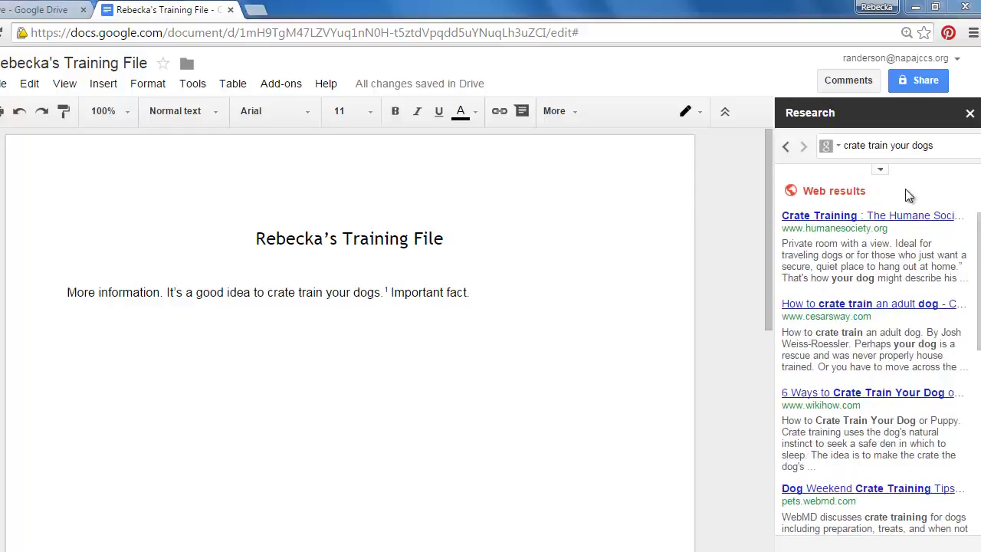
click(970, 115)
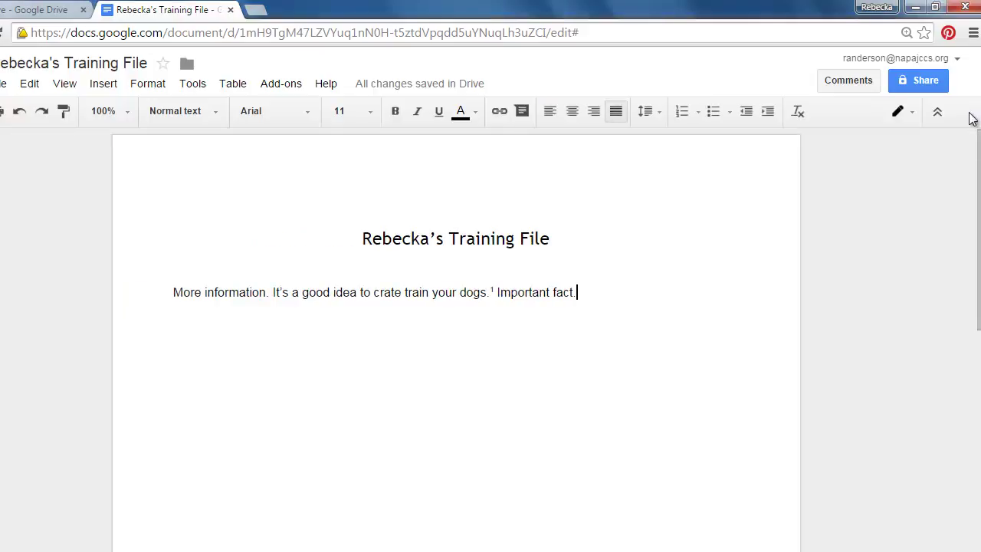